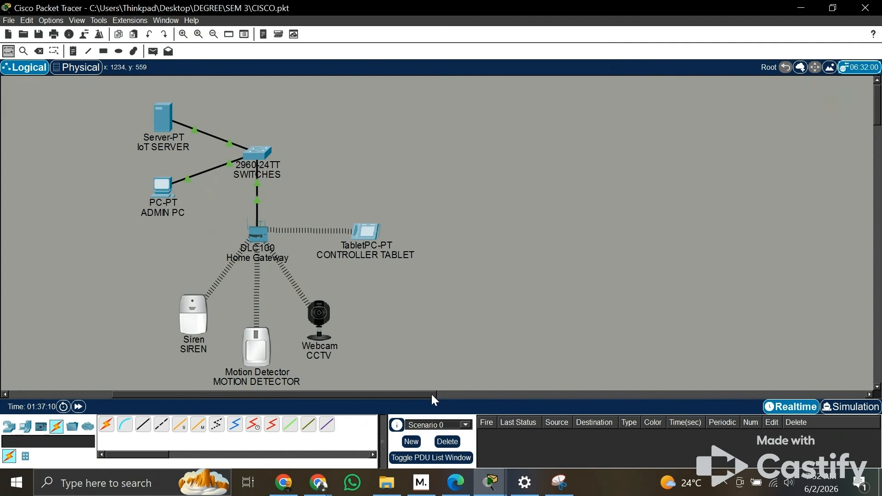
Step: Examine the network topology, from the IoT server, admin PC and switch down to the home gateway and its wireless devices
left_click_drag(432, 395, 378, 388)
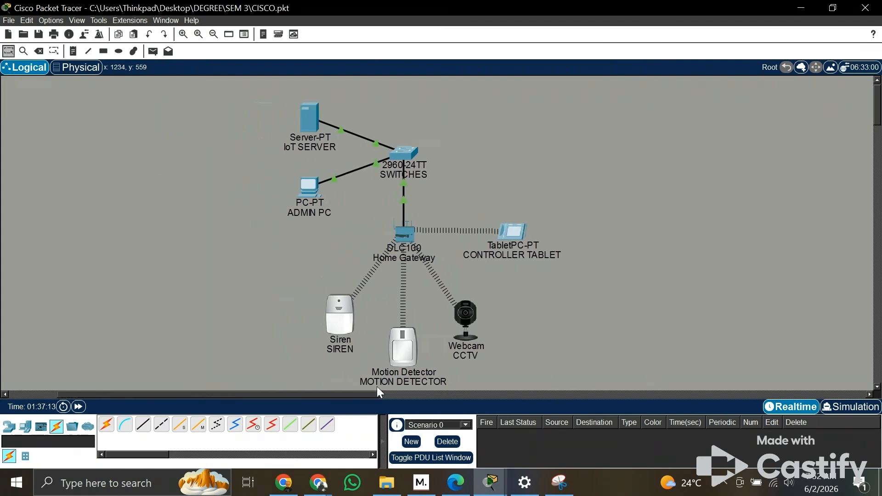
mouse_move(408, 328)
mouse_move(431, 353)
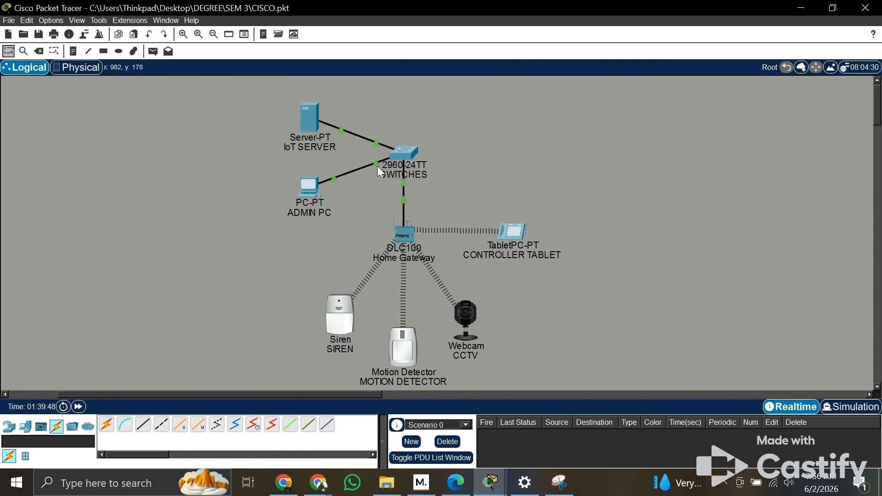
scroll(370, 172, "up", 3)
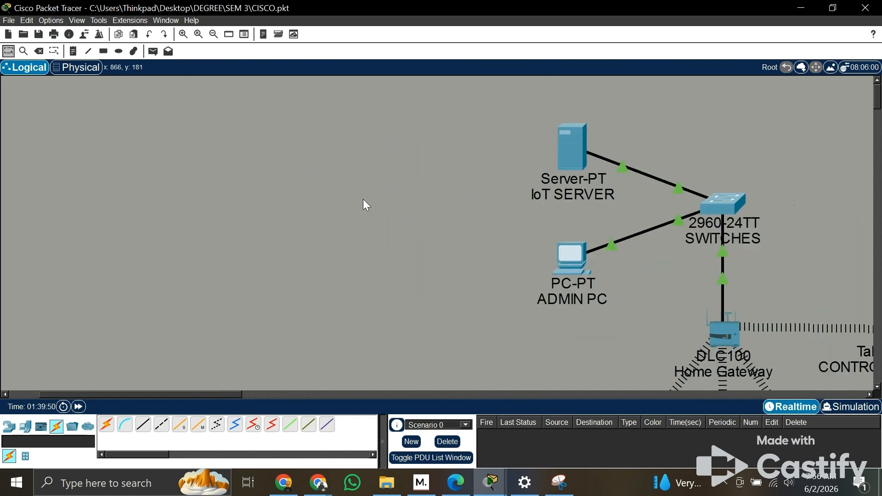
left_click_drag(225, 394, 280, 393)
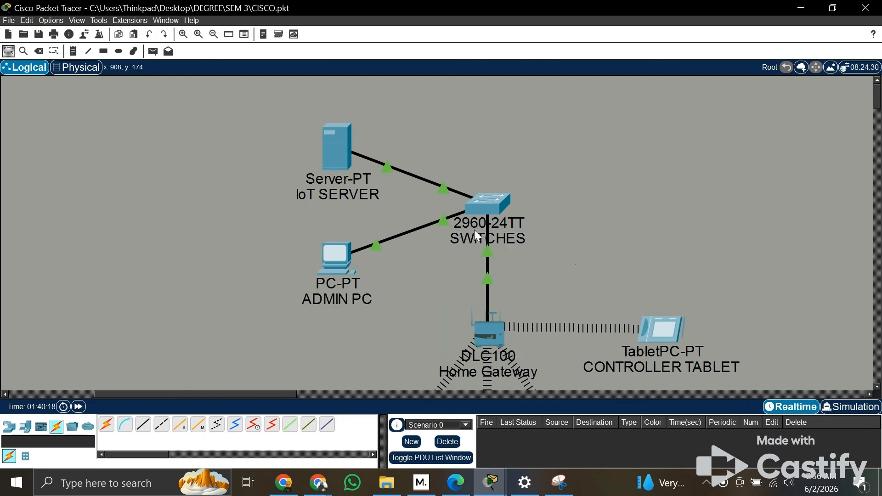
mouse_move(481, 230)
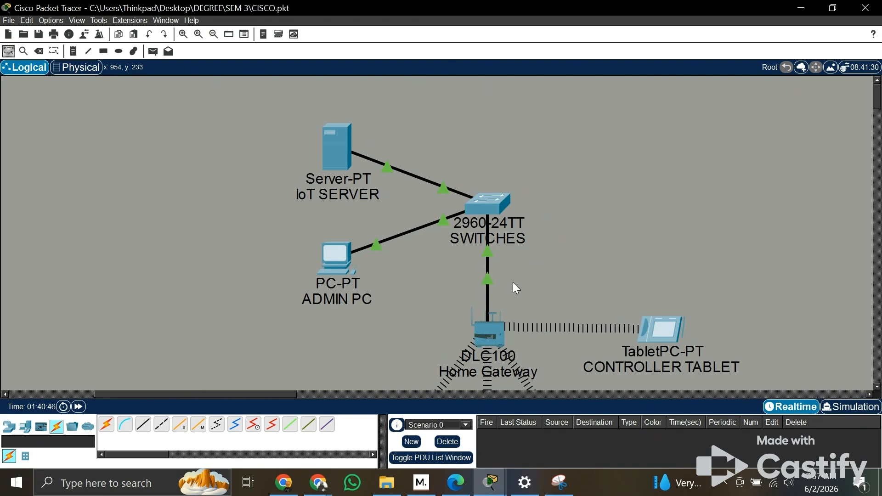
scroll(513, 283, "down", 3)
left_click_drag(125, 389, 85, 389)
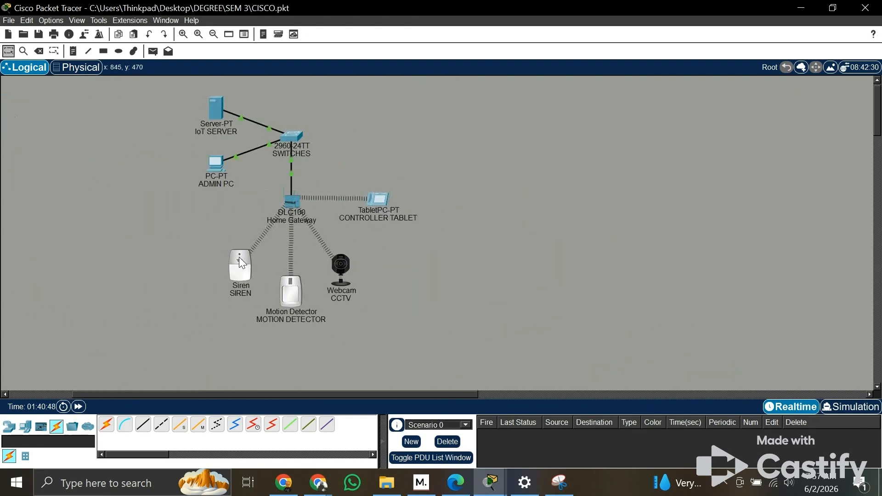
Step: View the Internet interface settings in the home gateway's configuration
scroll(230, 193, "up", 1)
scroll(230, 193, "down", 1)
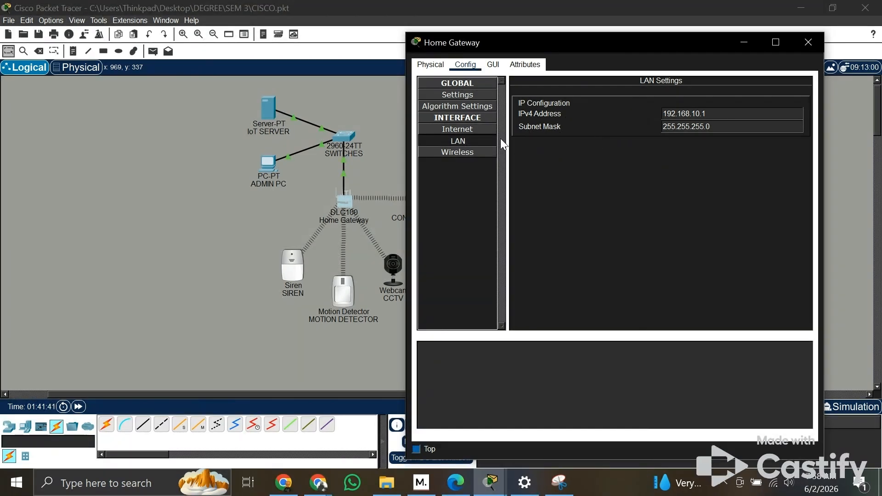
left_click(472, 129)
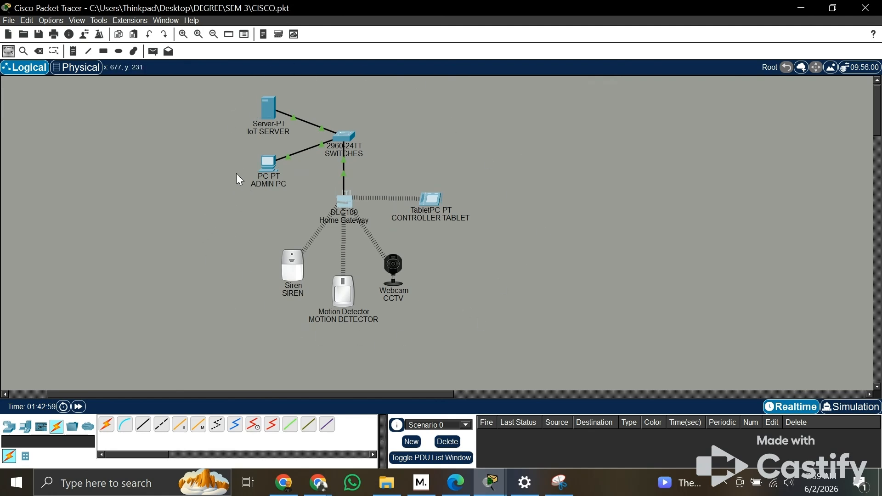
Step: On the admin PC's IoT Server page, log out and log back in to the home gateway with username admin and the account password
left_click(268, 164)
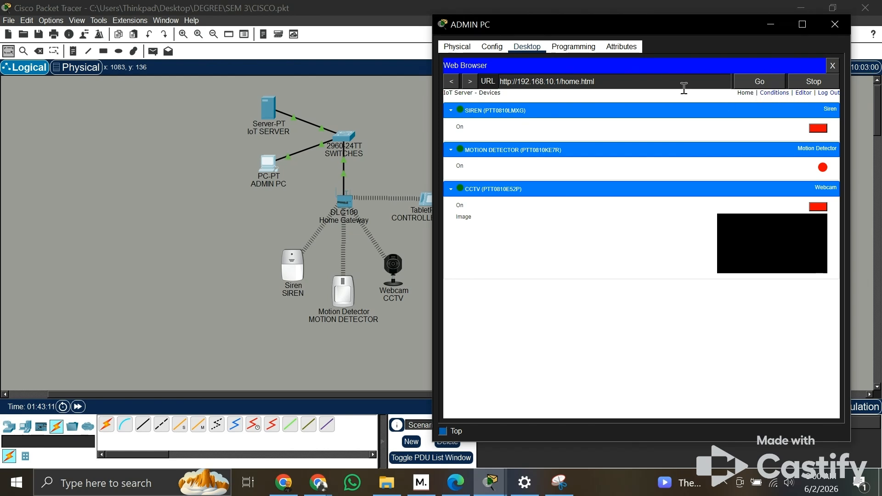
left_click(827, 94)
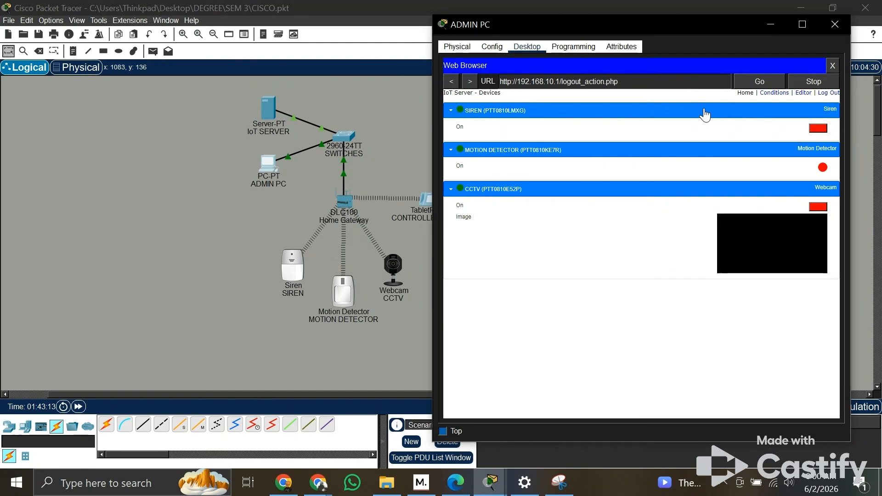
left_click(644, 117)
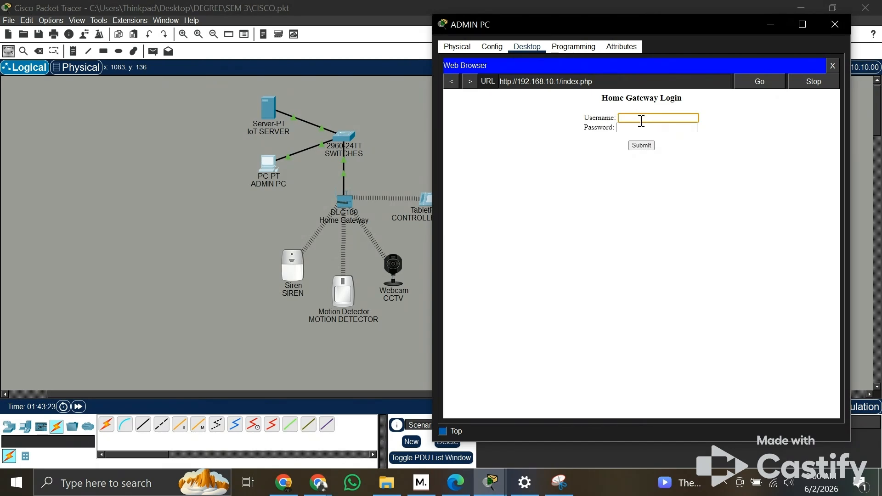
type("dmin")
key("Tab")
type("a")
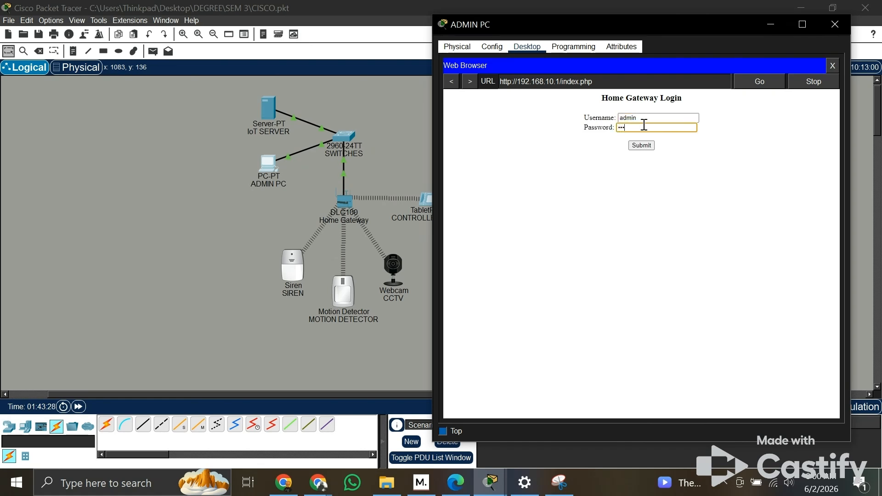
type("dmin")
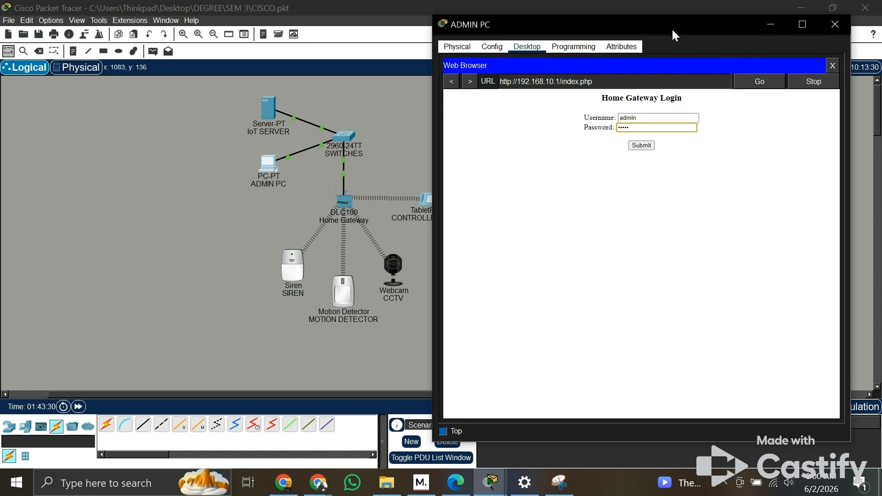
left_click(642, 145)
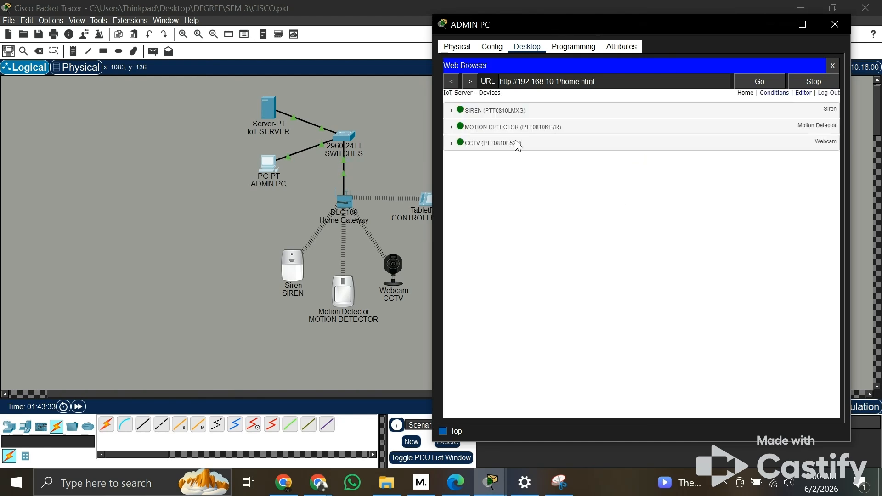
Step: Expand the SIREN, MOTION DETECTOR and CCTV entries in the IoT device list on the admin PC
left_click(537, 119)
left_click(542, 152)
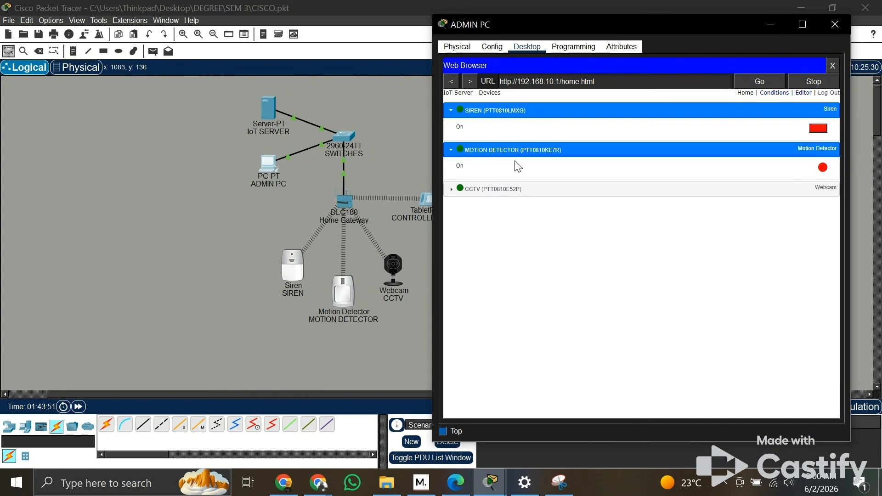
left_click(534, 190)
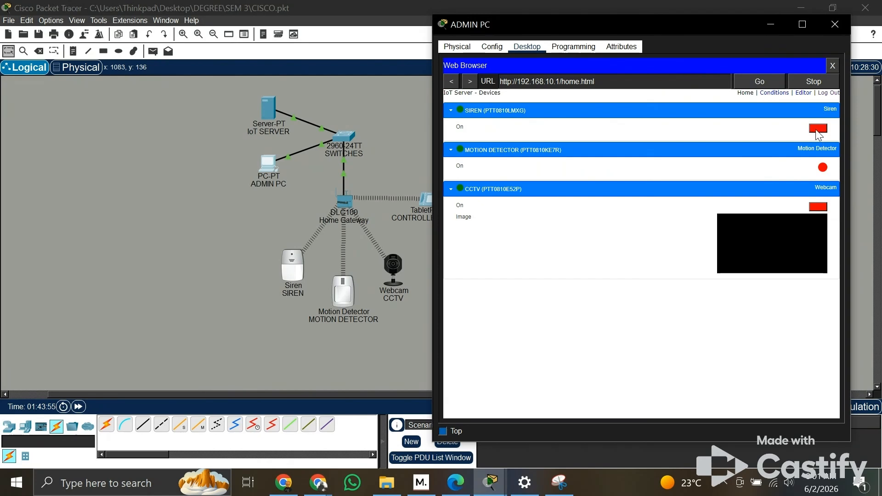
left_click_drag(680, 28, 701, 22)
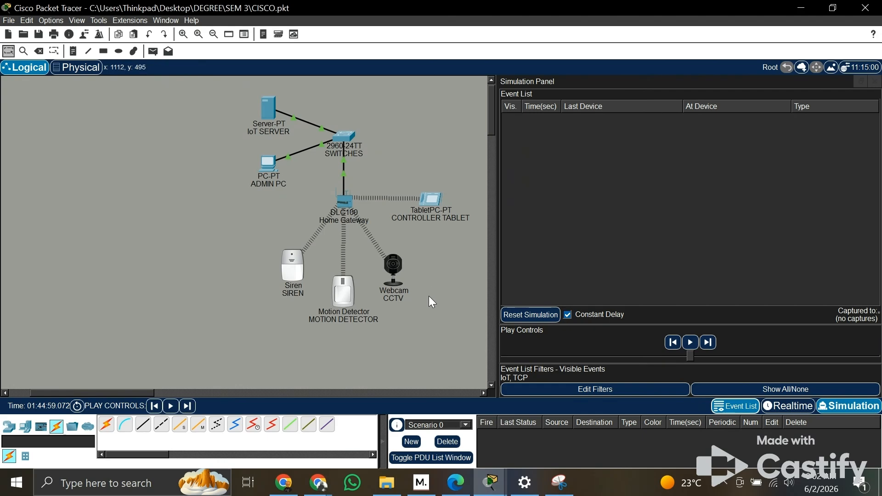
Step: Trigger the motion detector in the simulation and play its IoT TCP packet to the home gateway
left_click(357, 296, "alt")
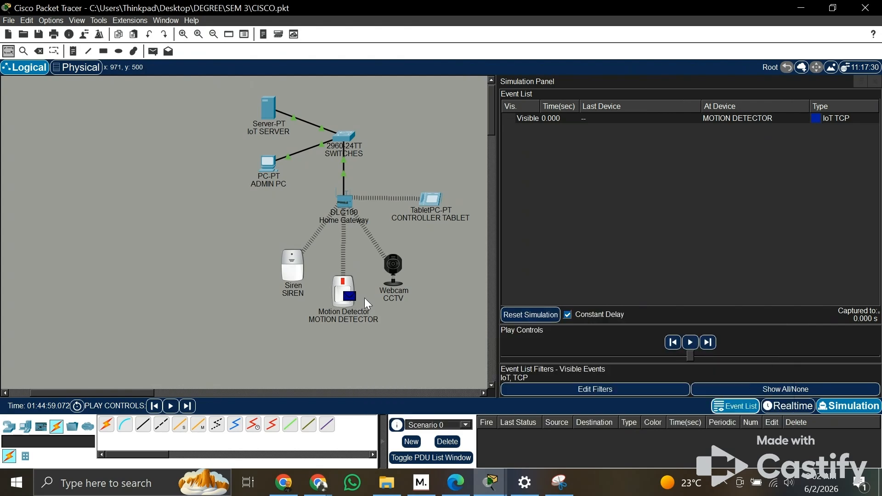
mouse_move(366, 298)
left_click(691, 344)
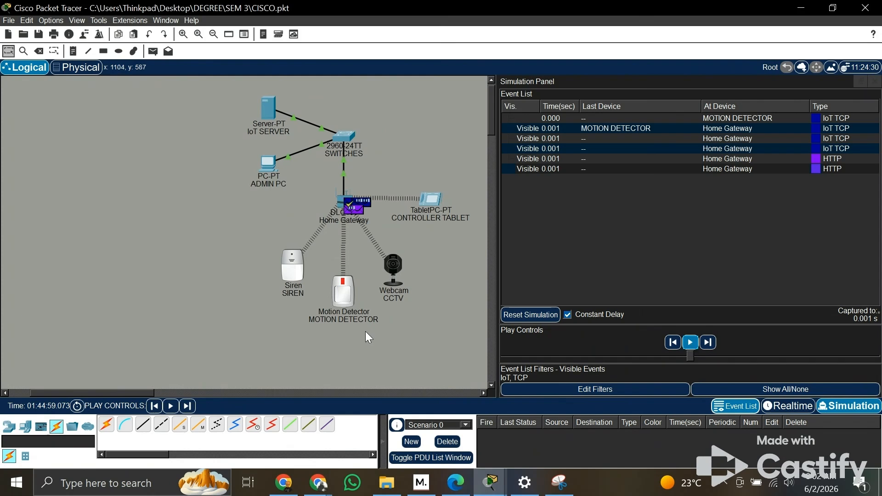
Step: Inspect the motion detector's packet at the home gateway, going through its inbound OSI details from Layer 1 to Layer 4
mouse_move(348, 212)
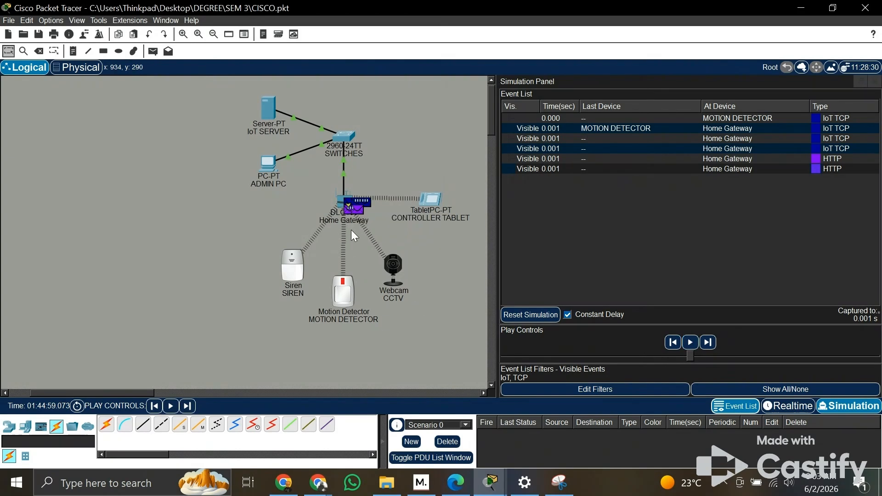
left_click(354, 207)
left_click_drag(212, 107, 155, 97)
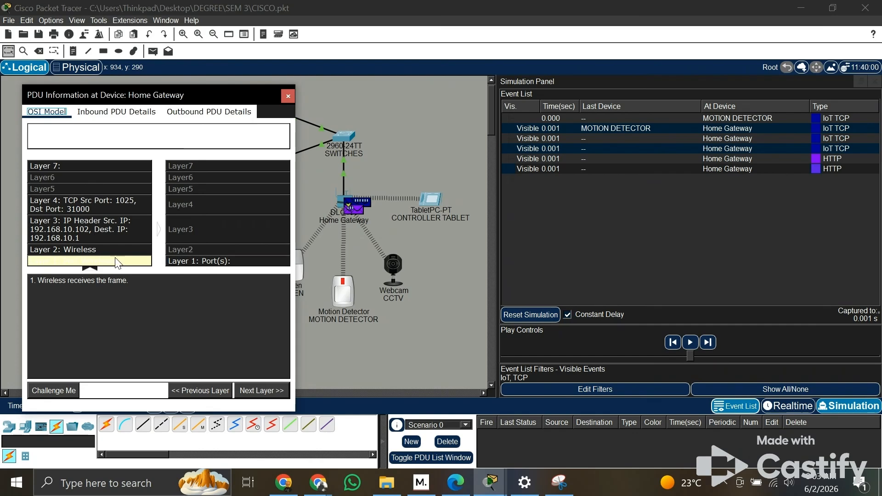
left_click(269, 391)
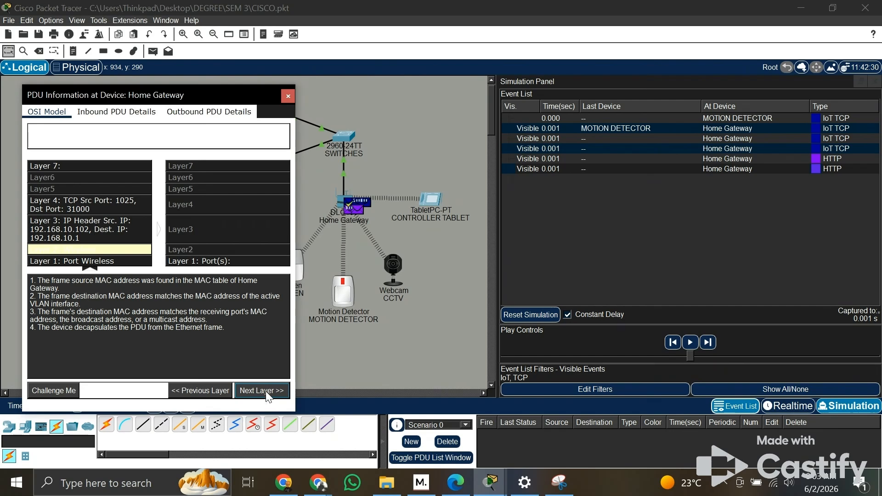
left_click(265, 392)
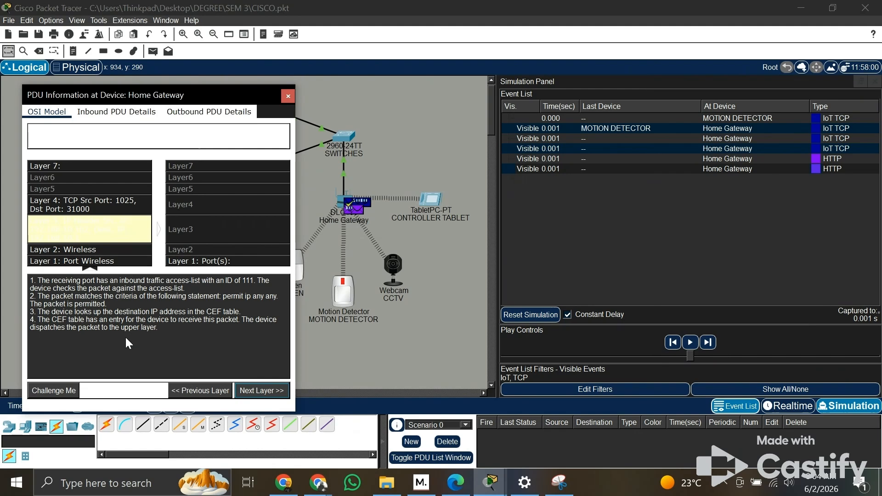
left_click(251, 393)
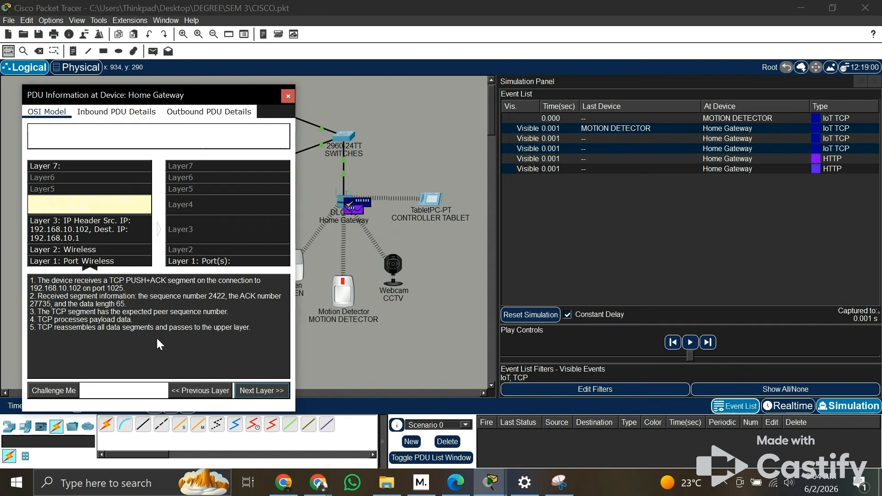
left_click(288, 96)
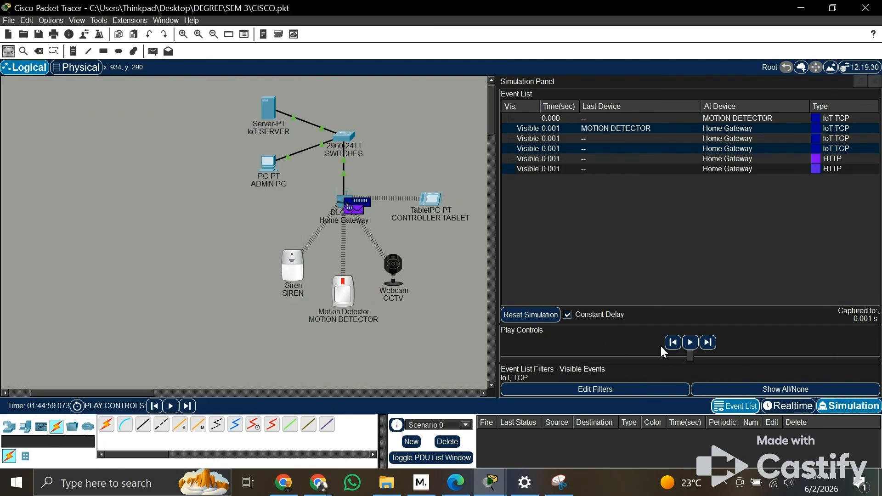
Step: Run the simulation onward through the siren activation and pause it when the HTTP packet reaches the admin PC
left_click(695, 343)
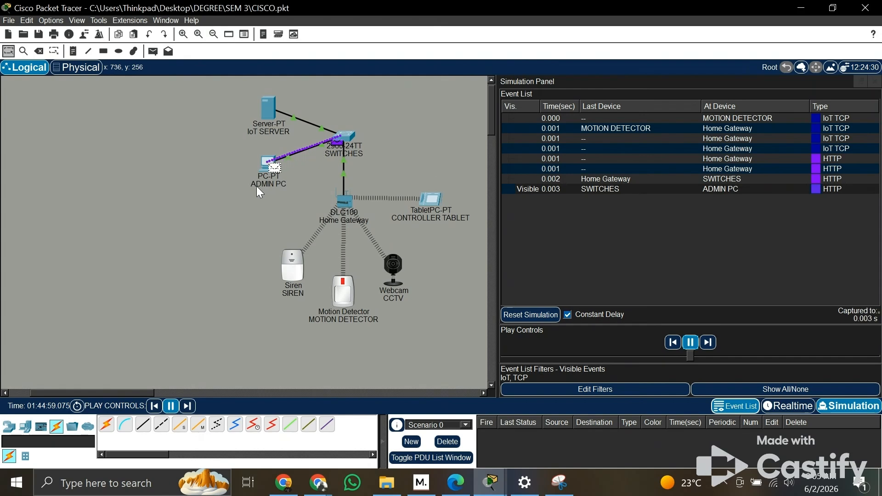
mouse_move(256, 186)
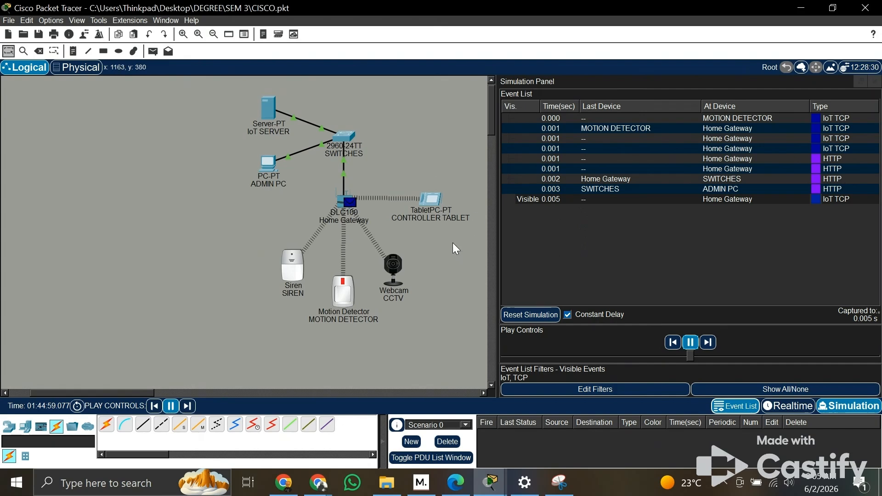
left_click(708, 343)
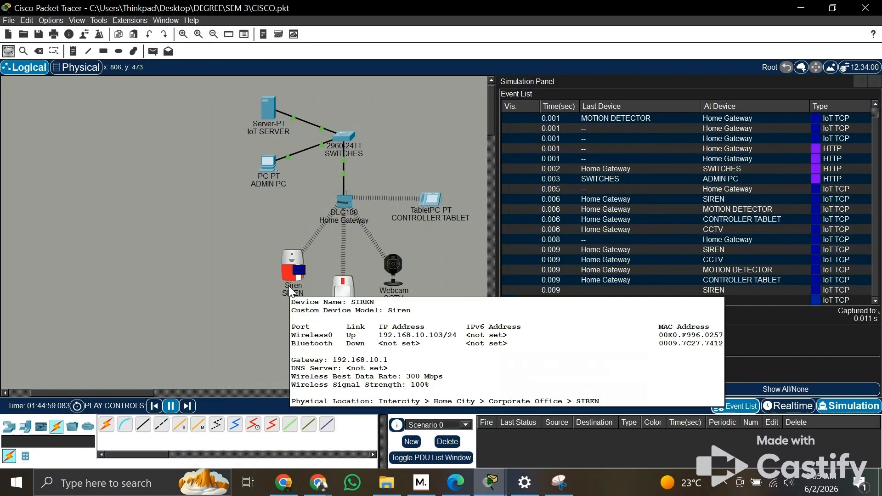
left_click(709, 343)
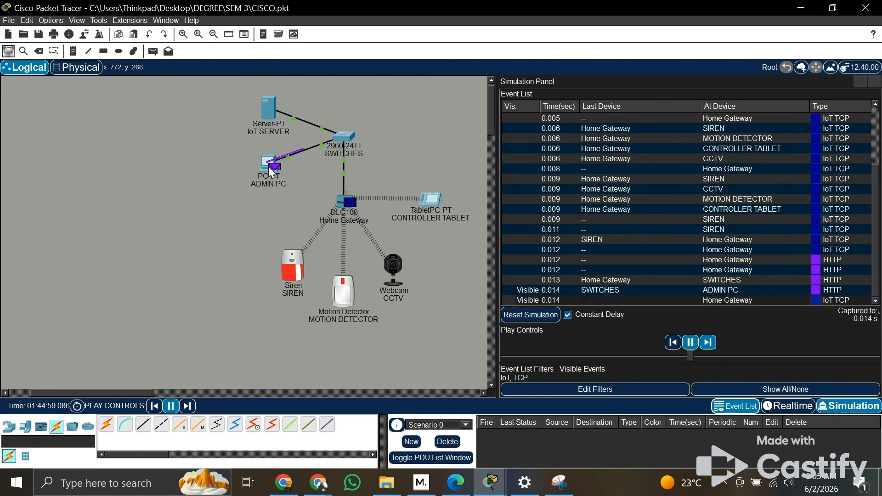
left_click(690, 342)
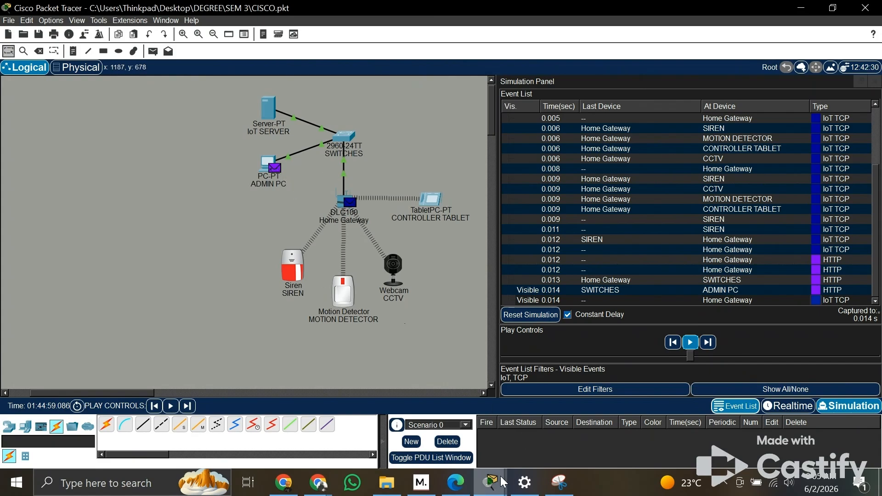
Step: Check the siren, motion detector and webcam states on the admin PC's IoT page, keeping the simulation paused
mouse_move(496, 482)
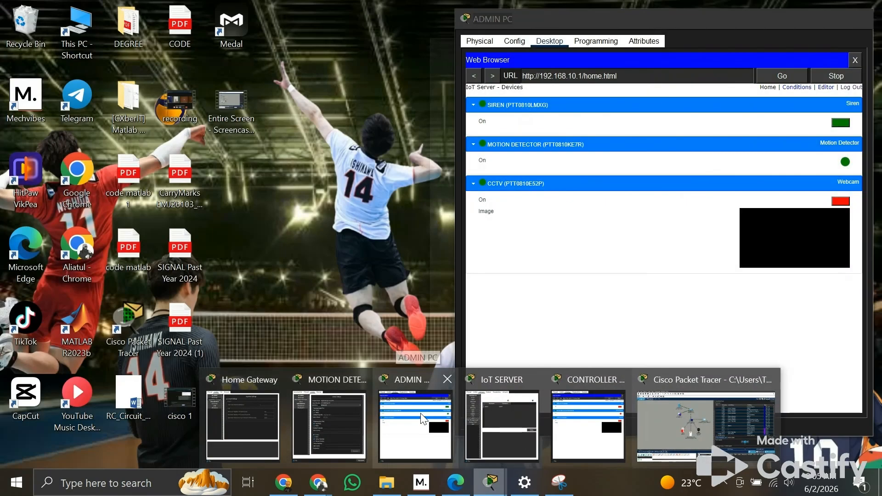
left_click(435, 413)
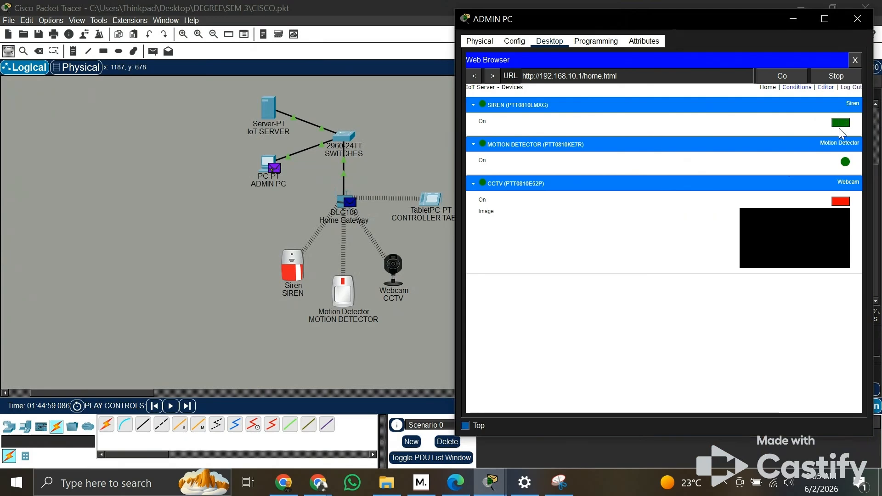
left_click(793, 19)
Step: Resume the simulation, advance through the remaining events up to the webcam activation, and return to Realtime mode
left_click(691, 343)
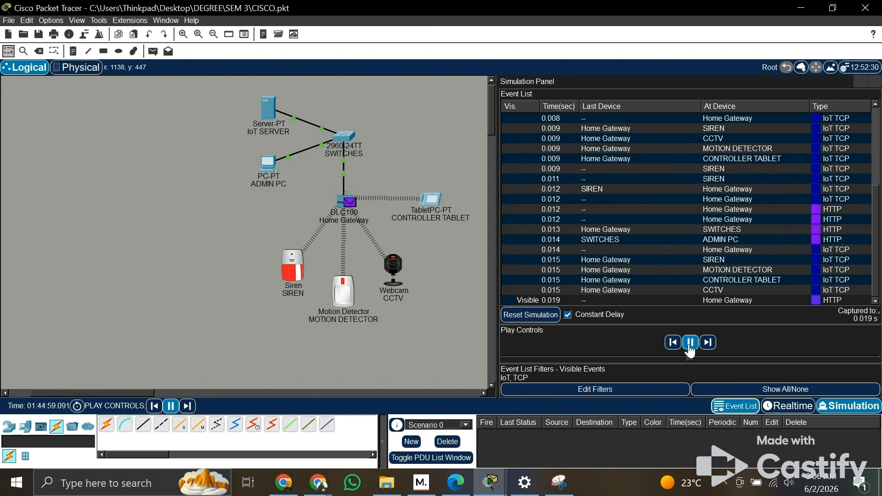
left_click(706, 343)
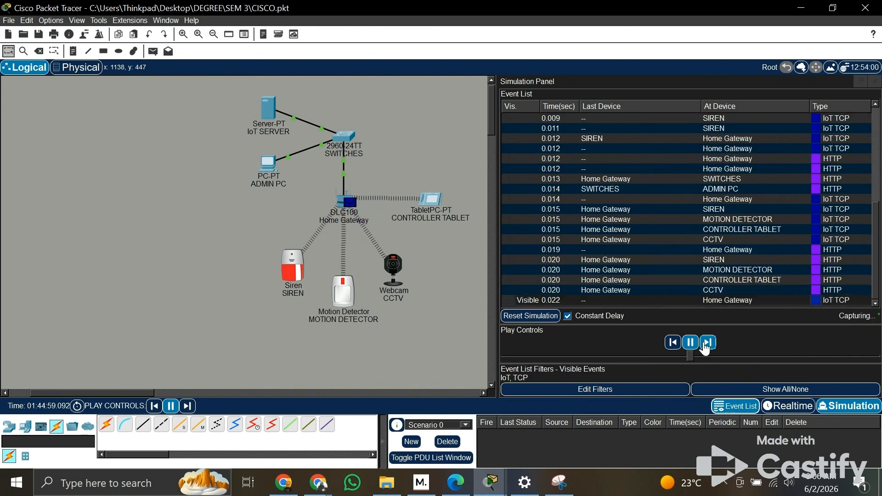
left_click(707, 346)
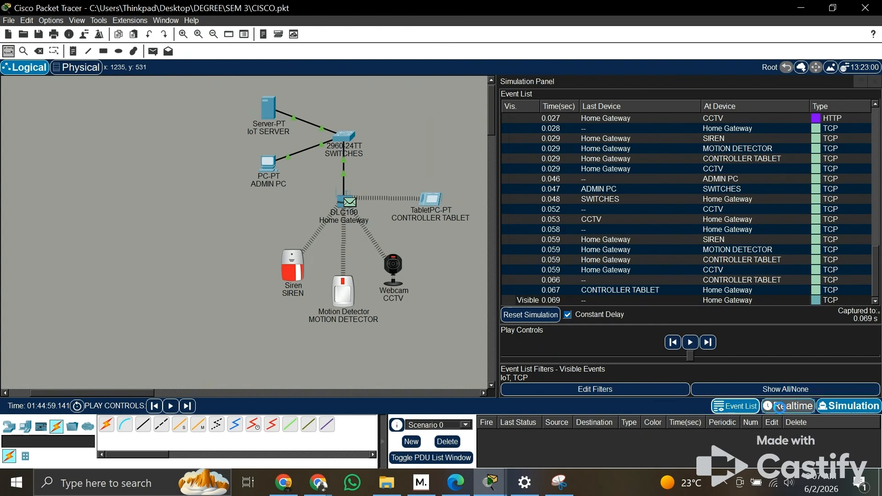
left_click(781, 406)
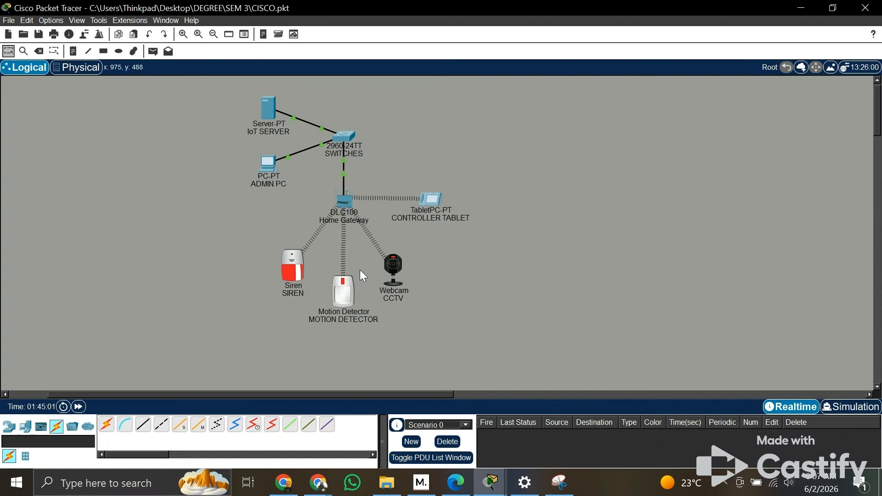
Step: Bring up the admin PC's IoT page to view the device states and webcam image, moving its window clear of the topology
left_click(491, 482)
left_click(416, 425)
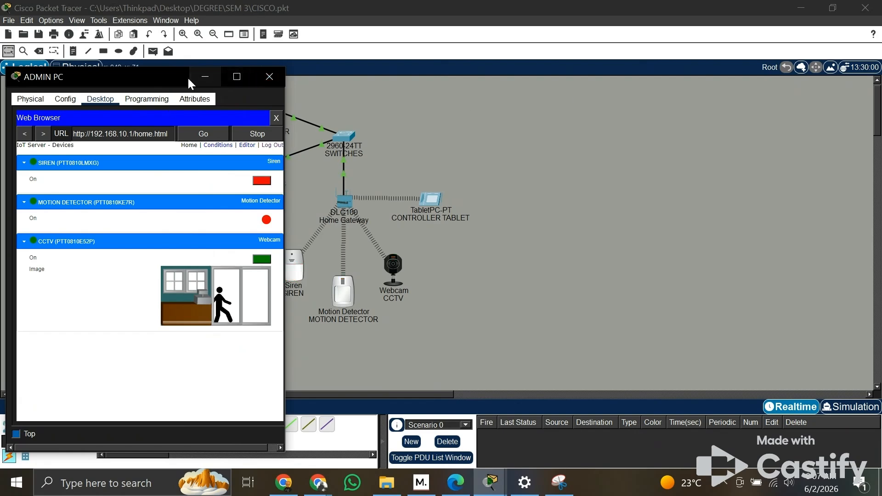
left_click_drag(189, 78, 672, 79)
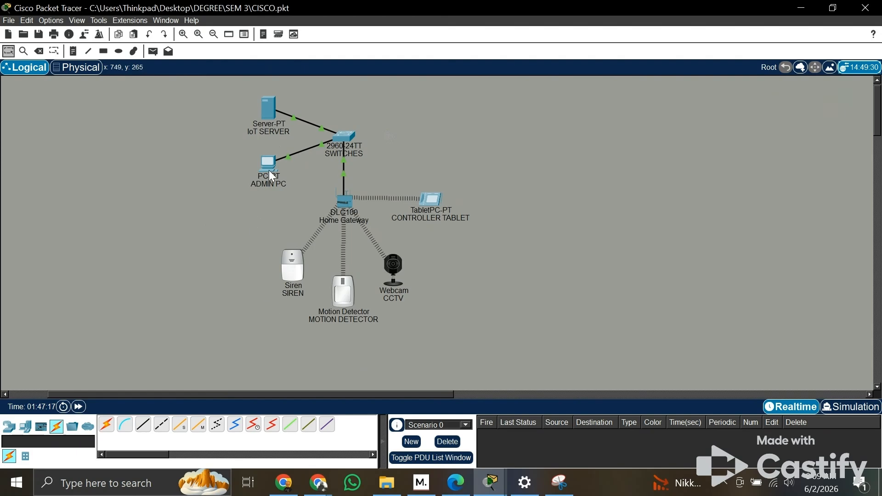
Step: Reopen the admin PC's IoT page and position its window beside the network topology
mouse_move(491, 483)
left_click(419, 414)
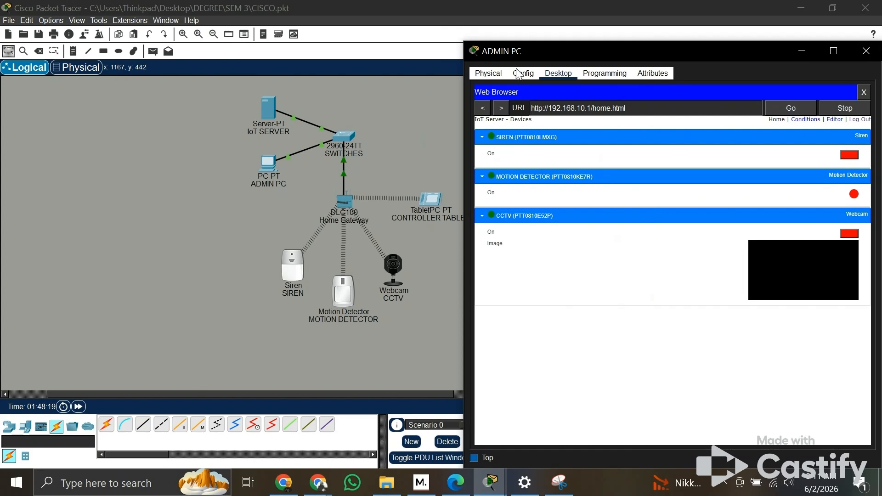
left_click_drag(519, 51, 526, 29)
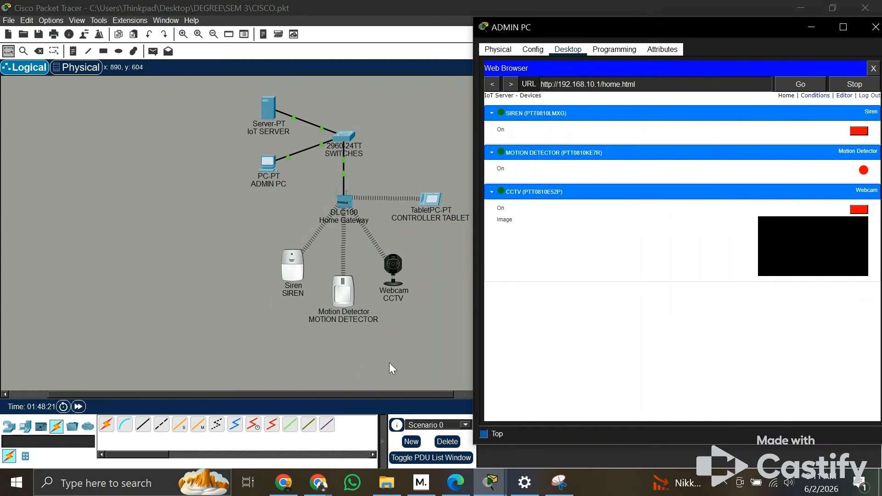